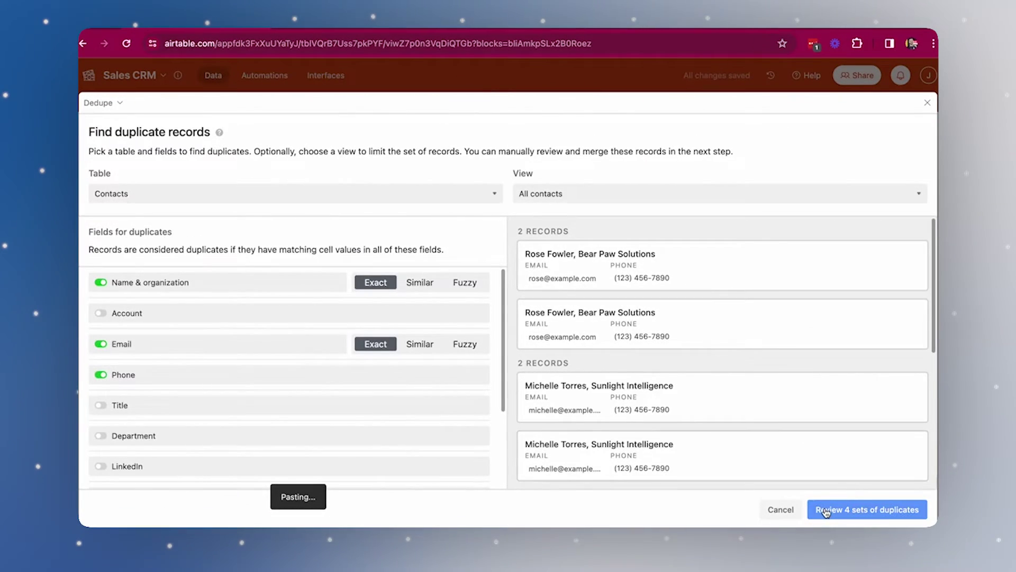
Step: In the Dedupe extension, merge the first duplicate pair, keeping the older record and deleting the newer one
{"action": "left_click", "coordinate": [827, 511]}
{"action": "scroll", "coordinate": [472, 399], "scroll_direction": "down", "scroll_amount": 5}
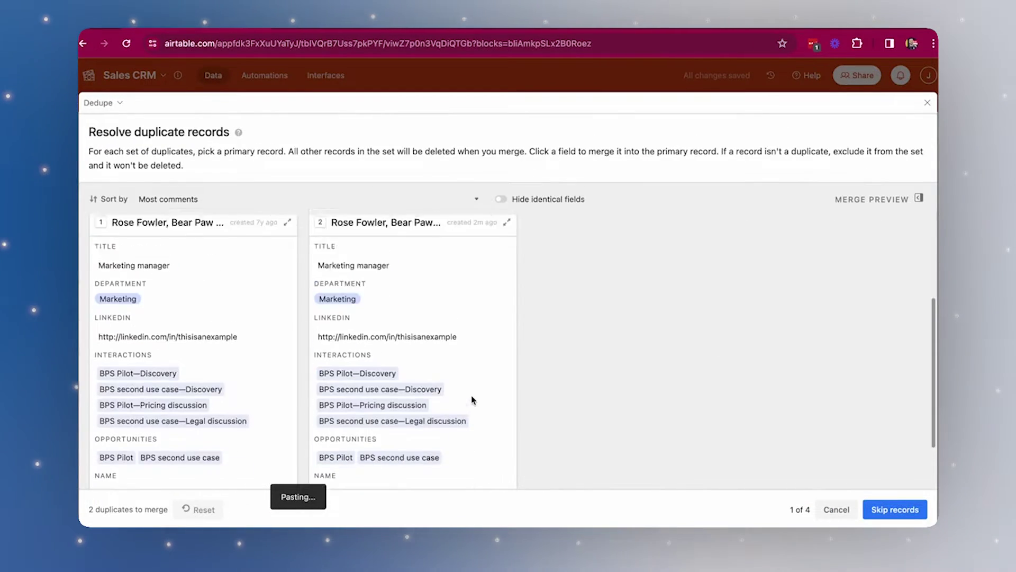
{"action": "scroll", "coordinate": [472, 399], "scroll_direction": "up", "scroll_amount": 5}
{"action": "mouse_move", "coordinate": [131, 236]}
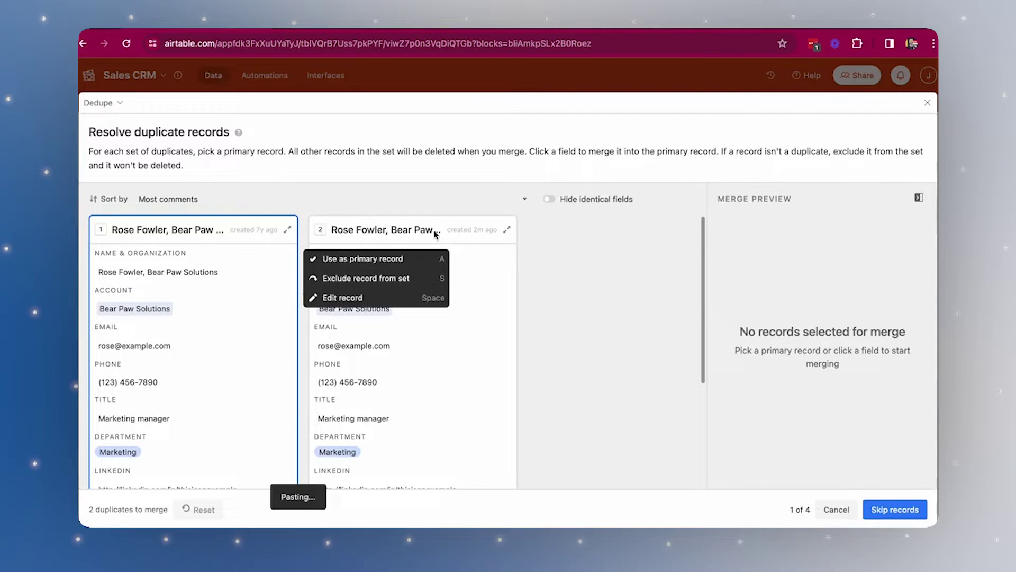
{"action": "left_click", "coordinate": [390, 259]}
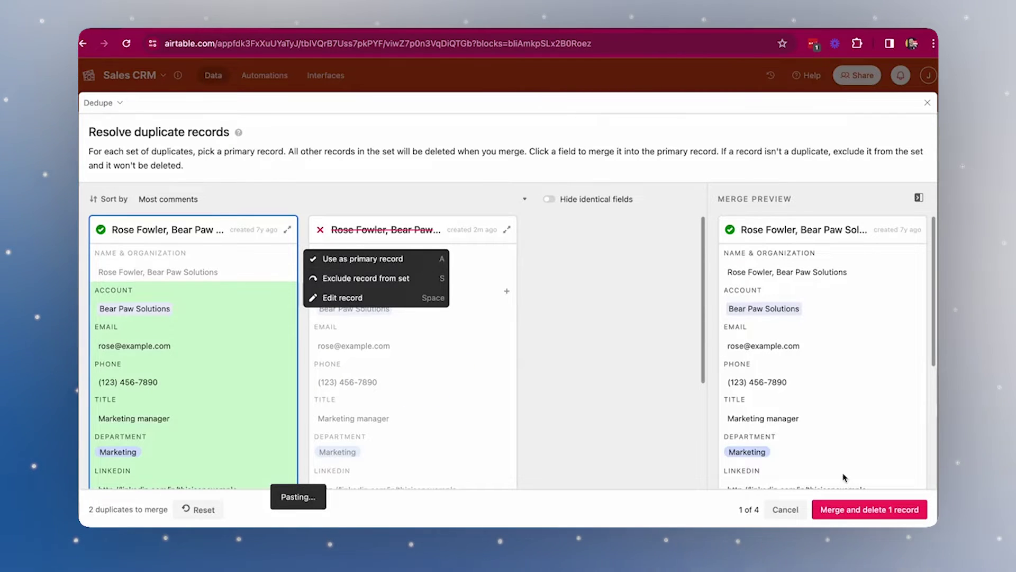
{"action": "left_click", "coordinate": [873, 510]}
{"action": "left_click", "coordinate": [615, 344]}
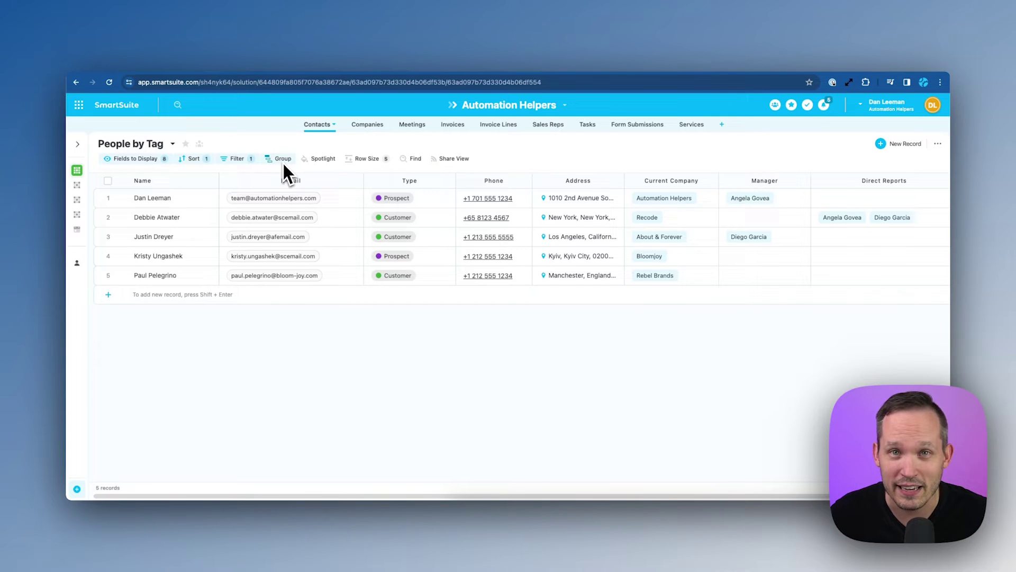
Step: Start a new automation from the solution's Automations list
{"action": "left_click", "coordinate": [565, 106]}
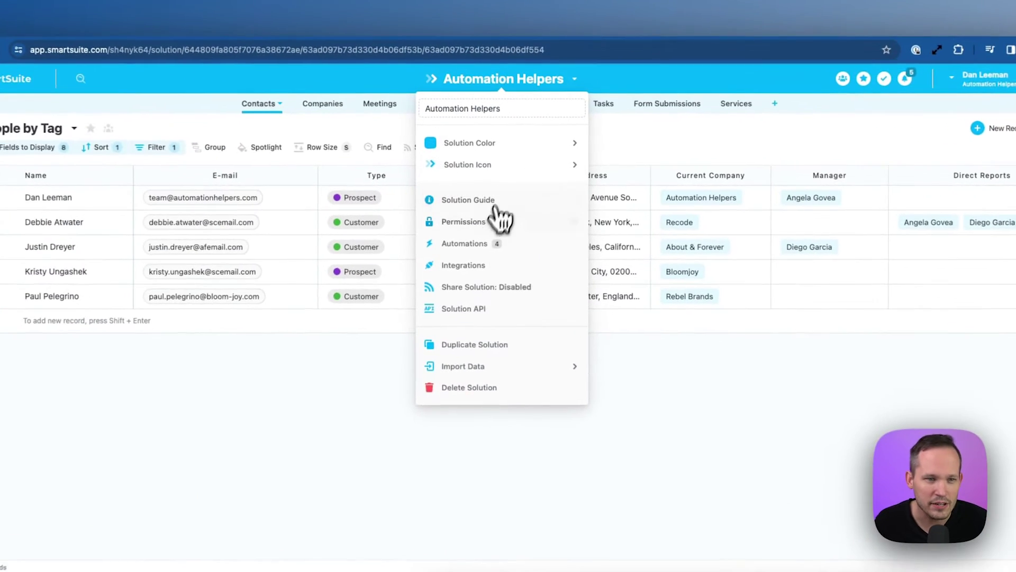
{"action": "left_click", "coordinate": [495, 225]}
{"action": "left_click", "coordinate": [541, 488]}
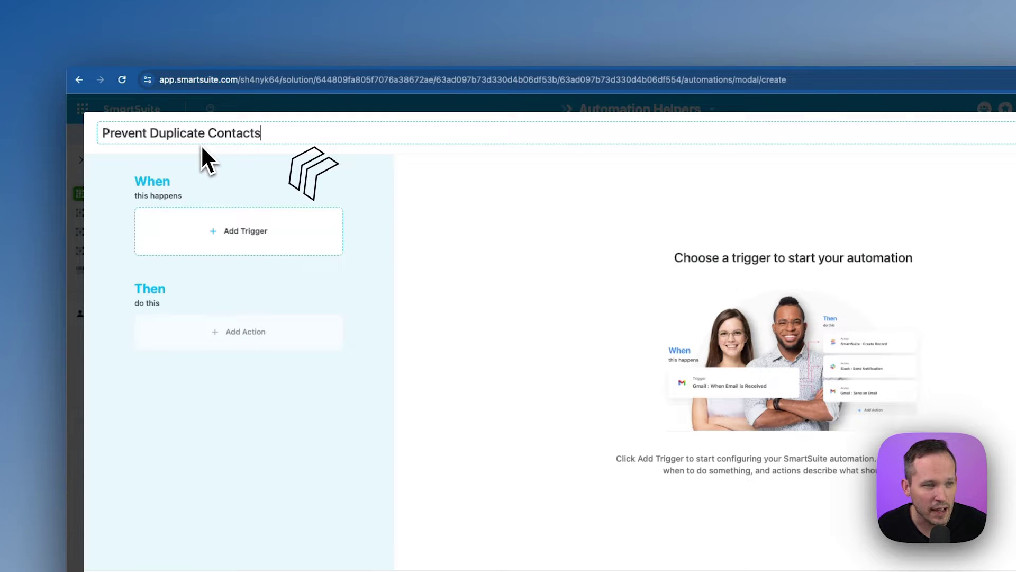
Step: Trigger the automation when a record is created in the Contacts table
{"action": "left_click", "coordinate": [242, 233]}
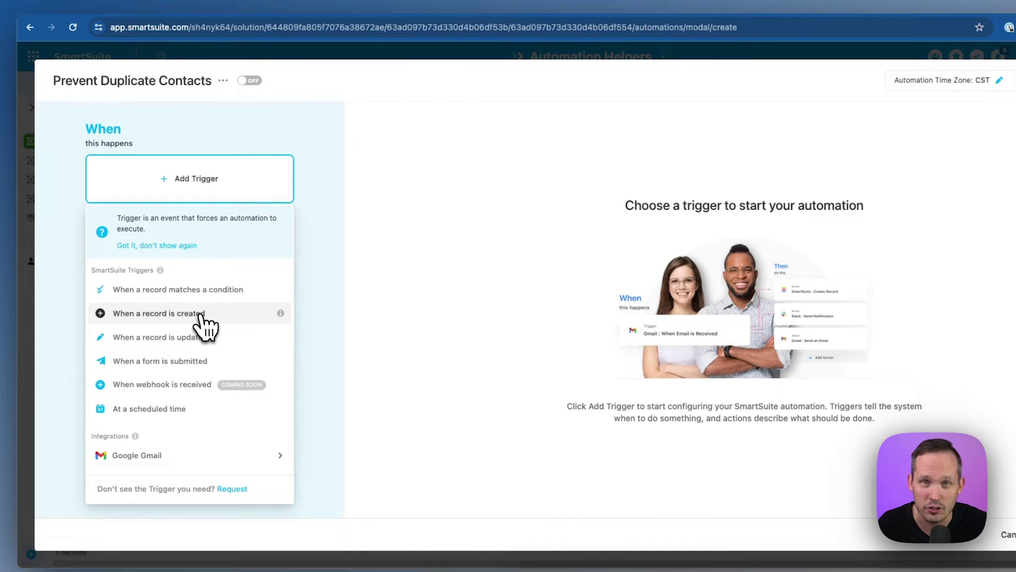
{"action": "left_click", "coordinate": [200, 316]}
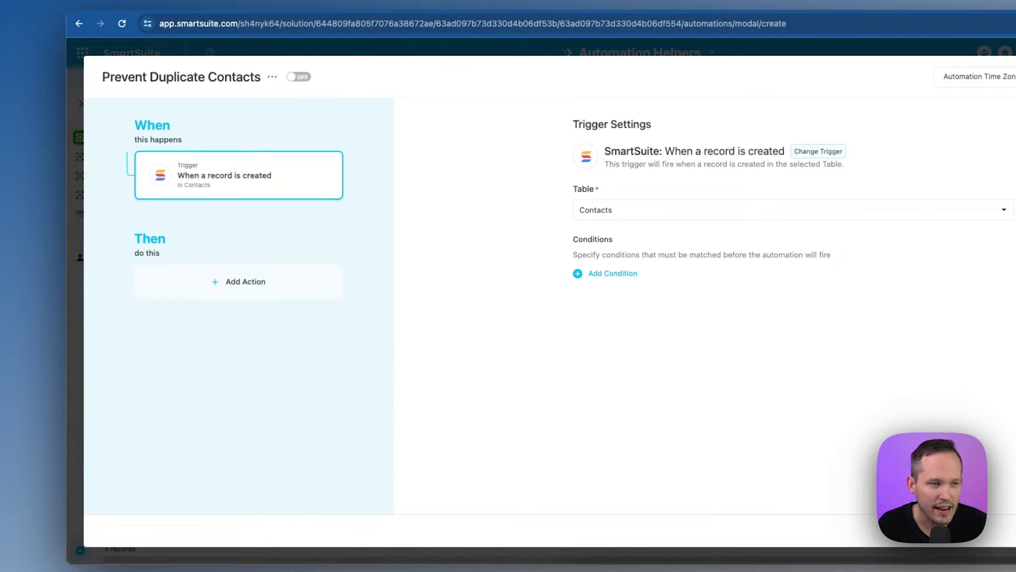
{"action": "left_click", "coordinate": [280, 285]}
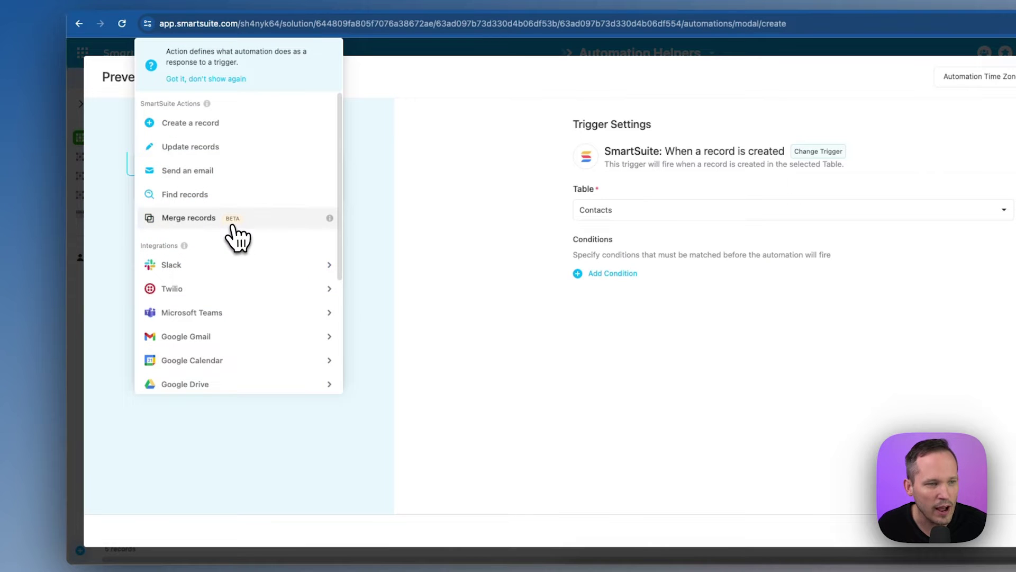
Step: Add a Merge records action on Contacts that matches duplicates by the E-mail and Phone fields
{"action": "left_click", "coordinate": [235, 233]}
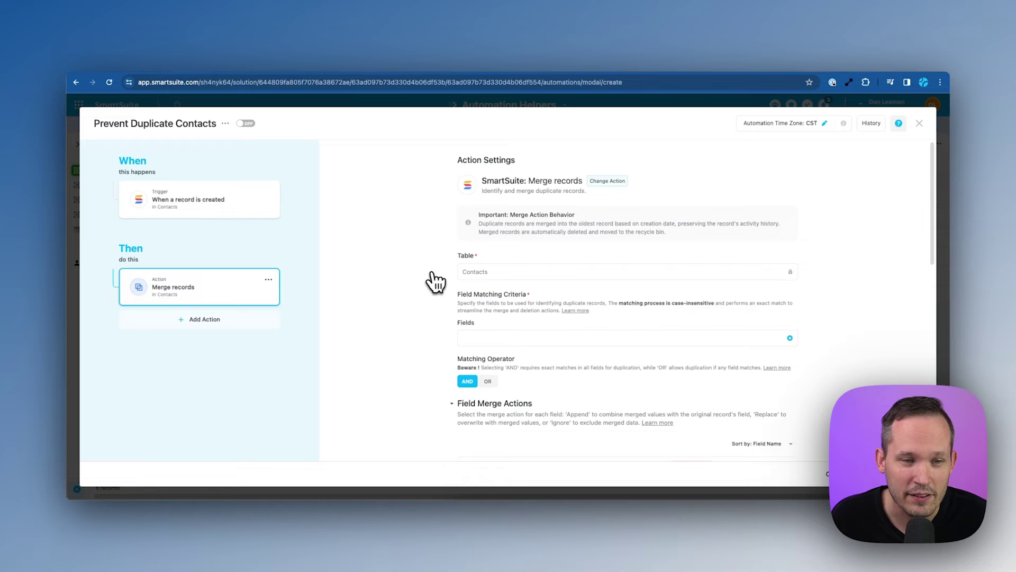
{"action": "scroll", "coordinate": [491, 283], "scroll_direction": "down", "scroll_amount": 2}
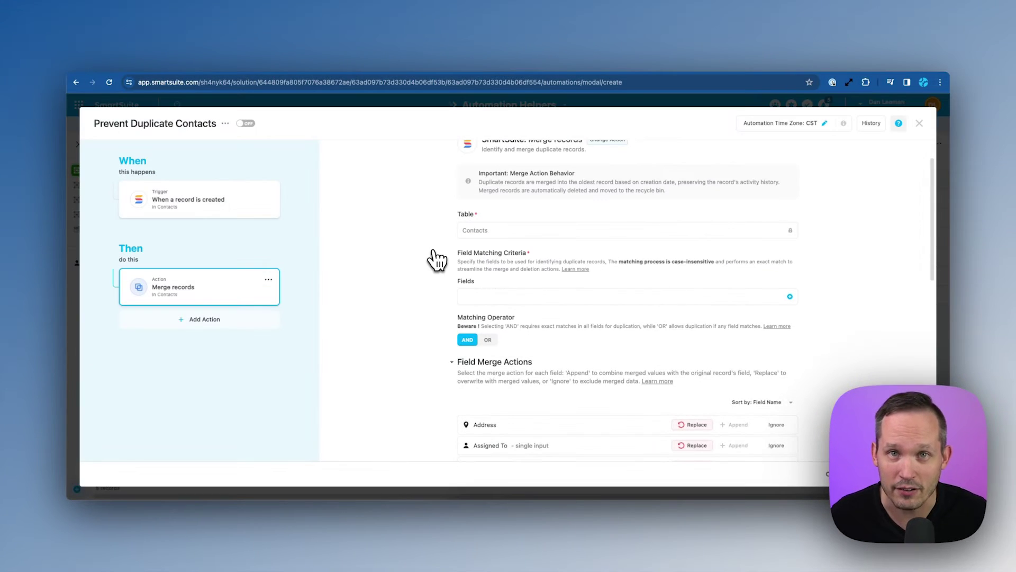
{"action": "left_click", "coordinate": [790, 297]}
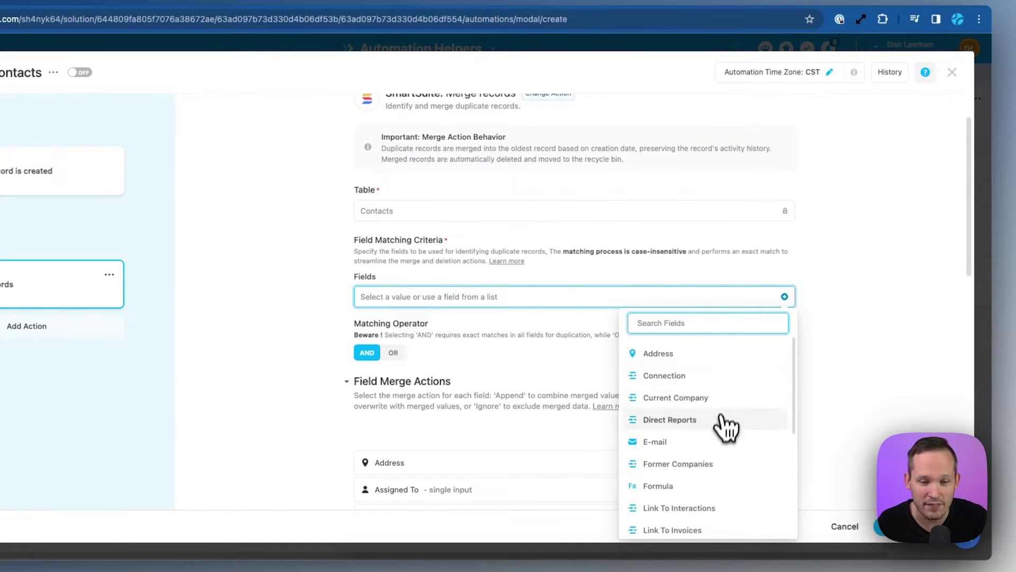
{"action": "left_click", "coordinate": [721, 441]}
{"action": "left_click", "coordinate": [697, 297]}
{"action": "type", "text": "ph"}
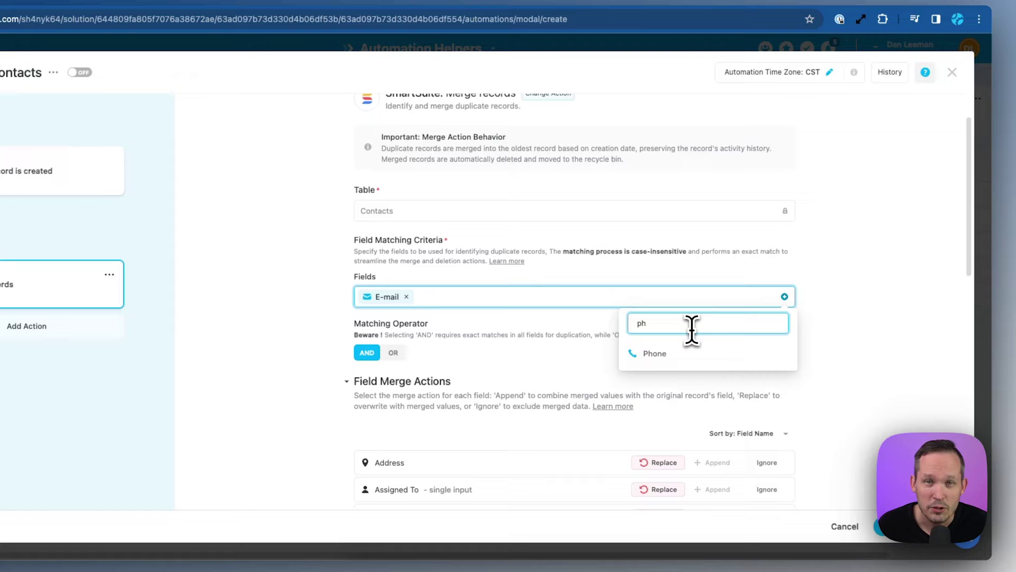
{"action": "left_click", "coordinate": [679, 351]}
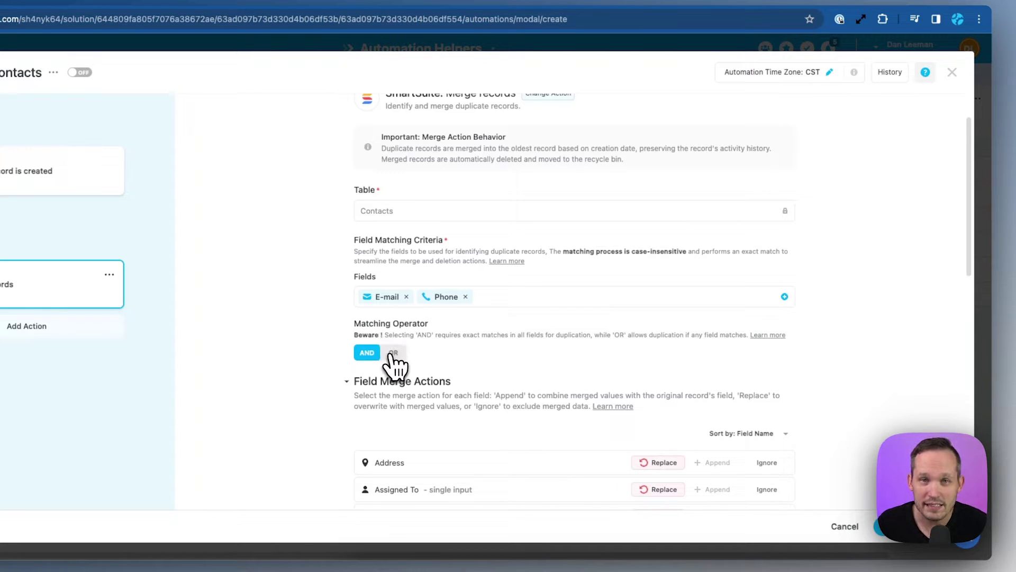
Step: Set the matching operator to OR, set Notes to merge by Append, and save the automation
{"action": "left_click", "coordinate": [393, 353]}
{"action": "scroll", "coordinate": [822, 186], "scroll_direction": "down", "scroll_amount": 4}
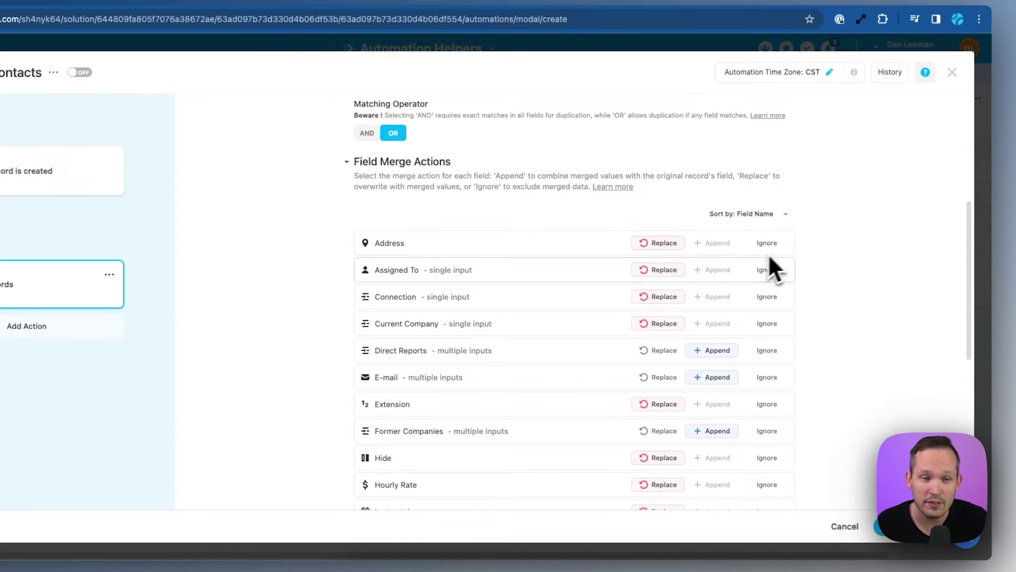
{"action": "scroll", "coordinate": [614, 323], "scroll_direction": "down", "scroll_amount": 2}
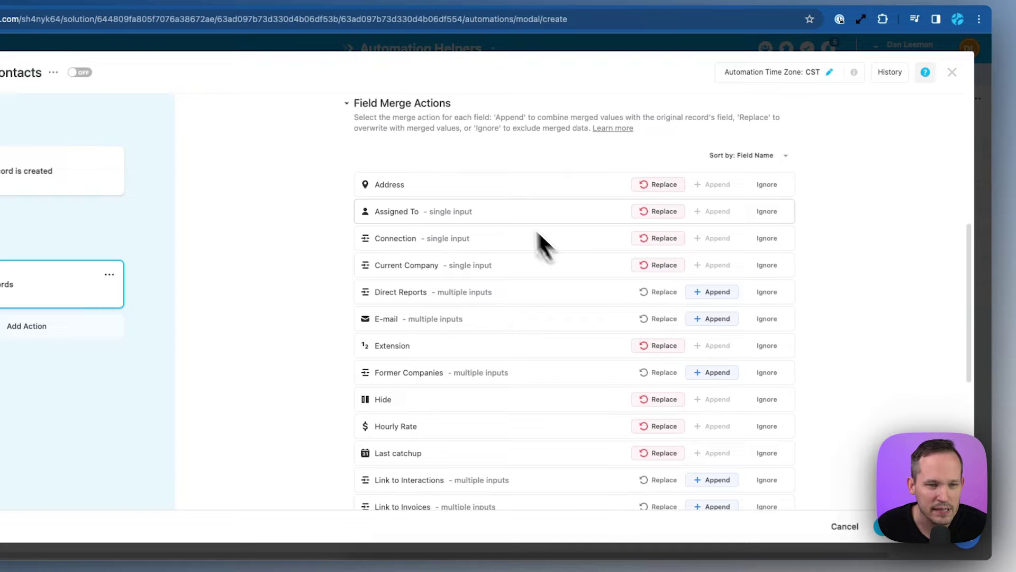
{"action": "scroll", "coordinate": [461, 286], "scroll_direction": "down", "scroll_amount": 1}
{"action": "scroll", "coordinate": [459, 349], "scroll_direction": "up", "scroll_amount": 2}
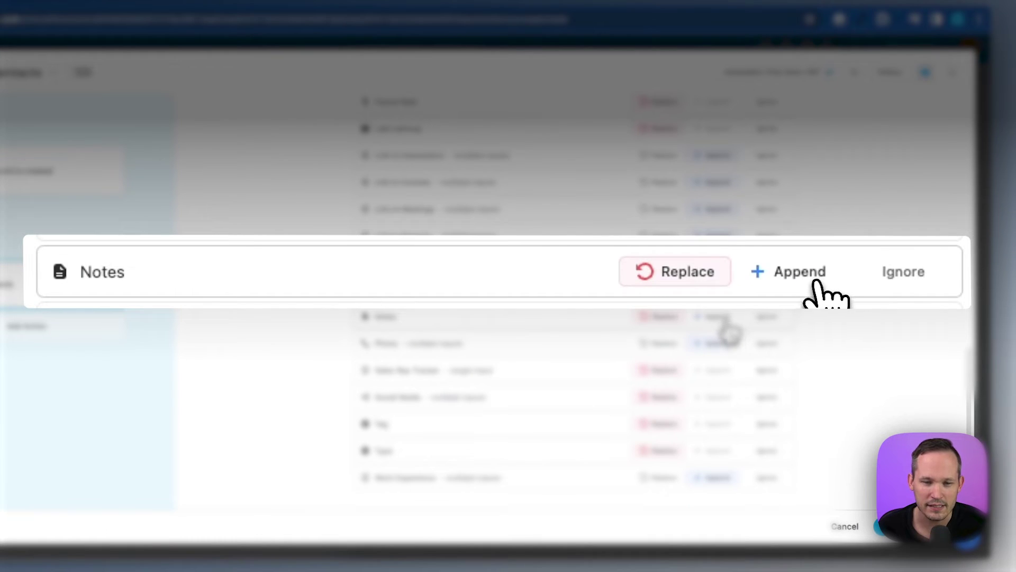
{"action": "left_click", "coordinate": [727, 322]}
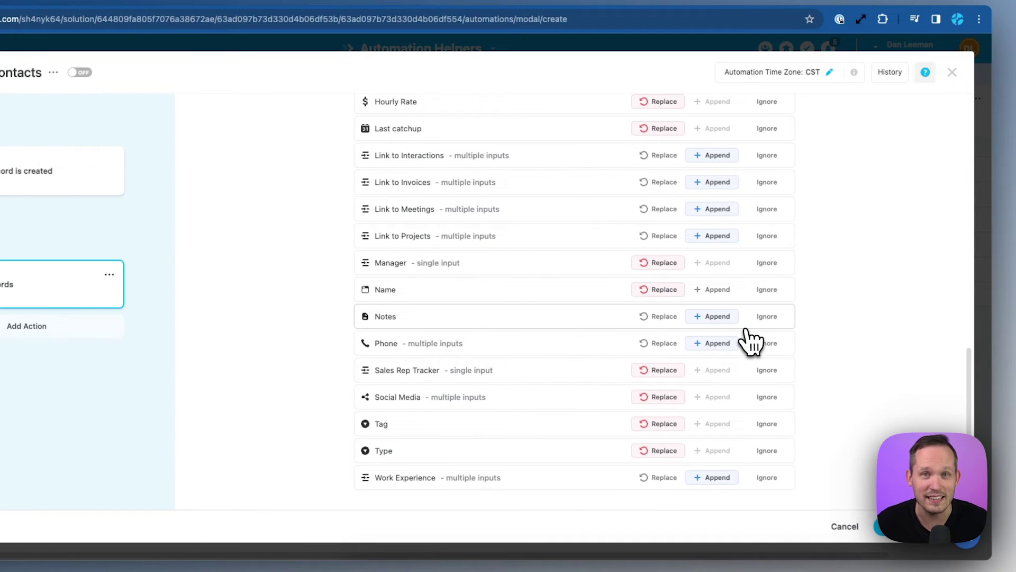
{"action": "left_click", "coordinate": [879, 523]}
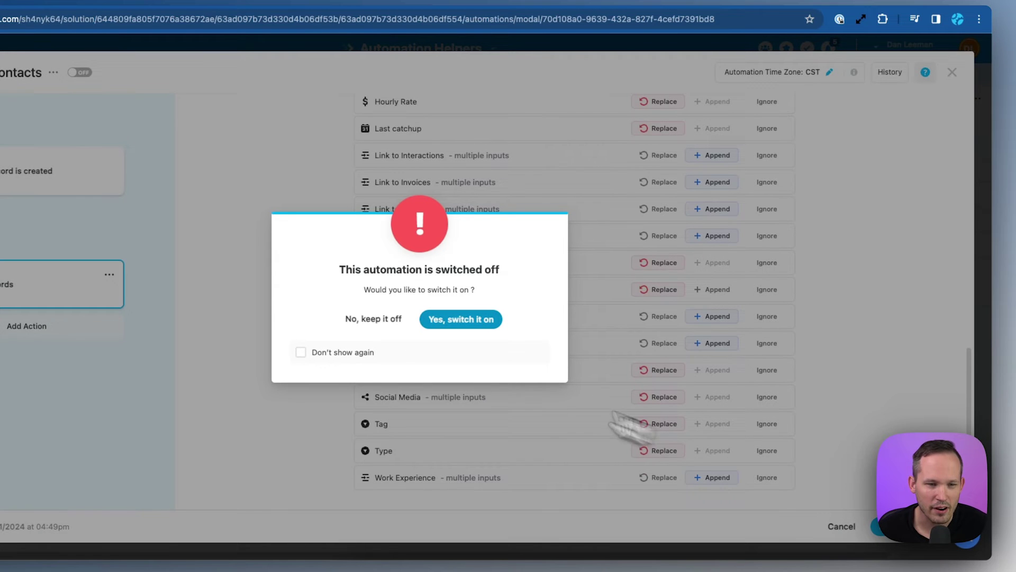
Step: Switch the automation on and save a test contact with an existing contact's e-mail and phone
{"action": "left_click", "coordinate": [427, 324]}
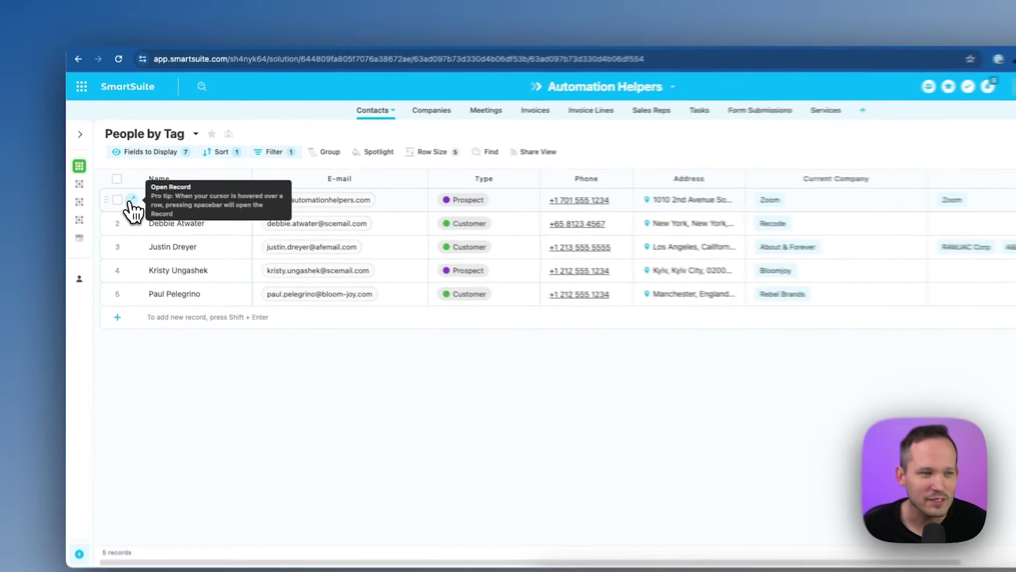
{"action": "left_click", "coordinate": [120, 197]}
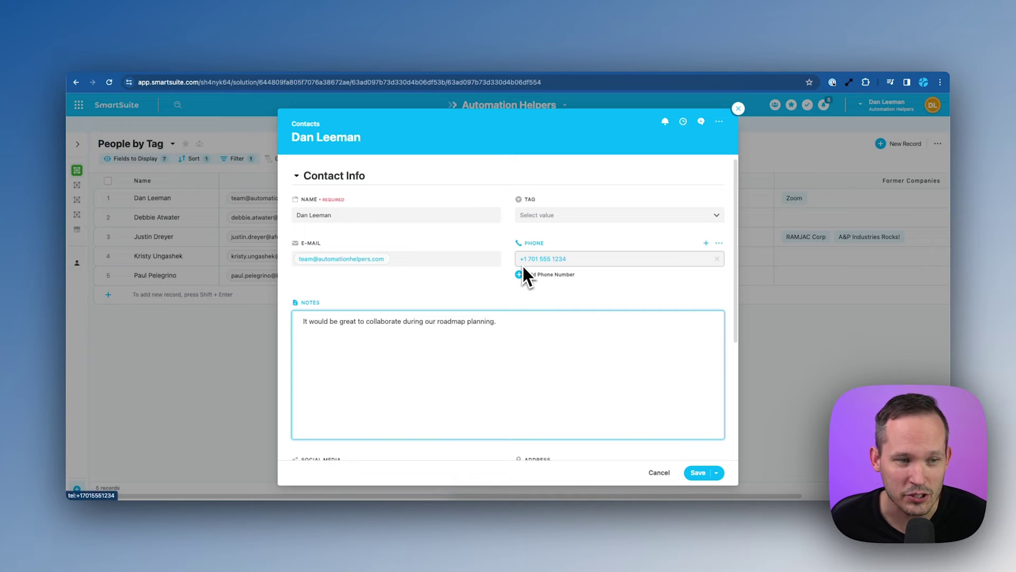
{"action": "scroll", "coordinate": [413, 331], "scroll_direction": "down", "scroll_amount": 6}
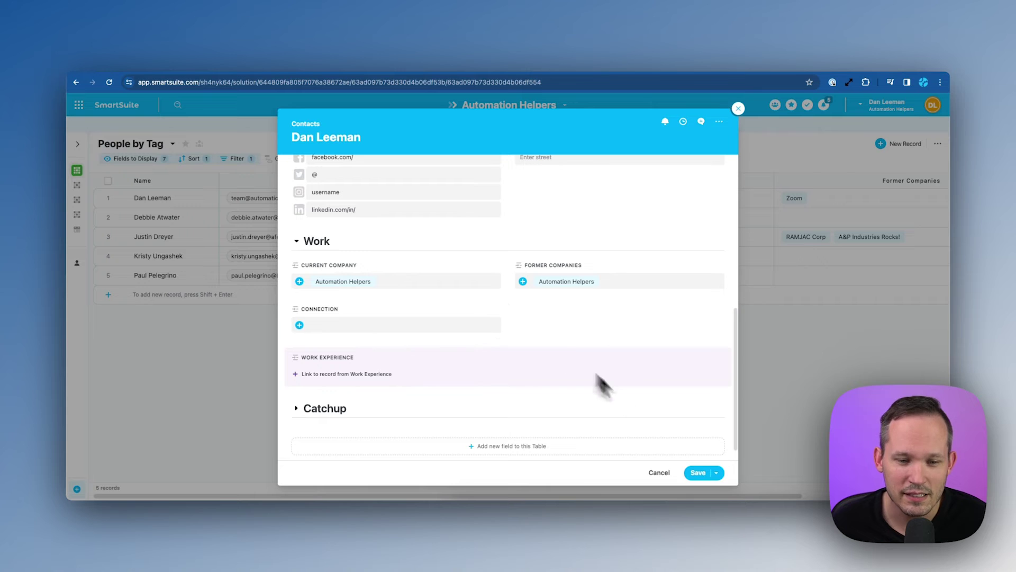
{"action": "left_click", "coordinate": [698, 473]}
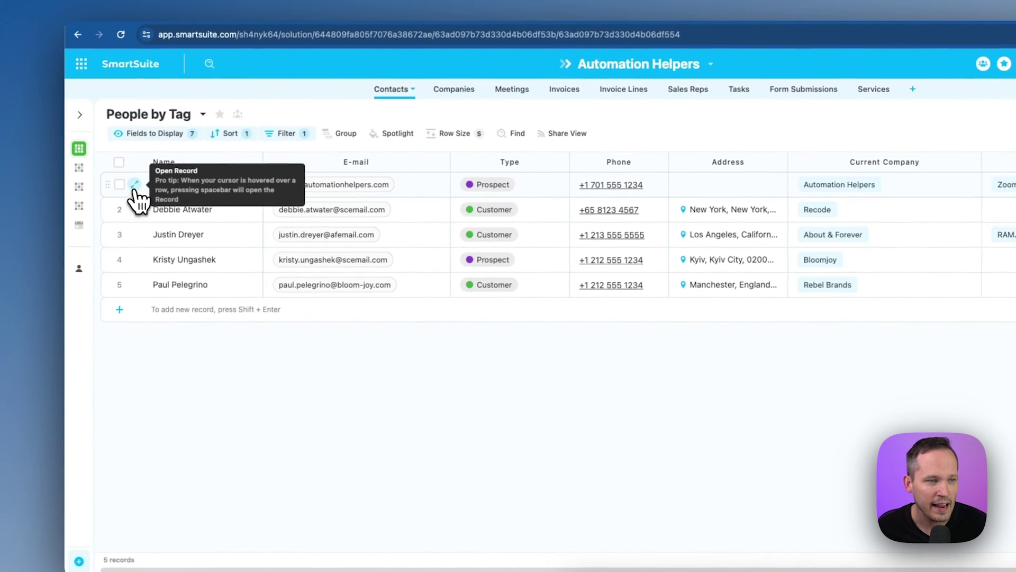
Step: Open the merged contact and check both note lines in its Notes field
{"action": "left_click", "coordinate": [132, 192]}
{"action": "left_click", "coordinate": [531, 347]}
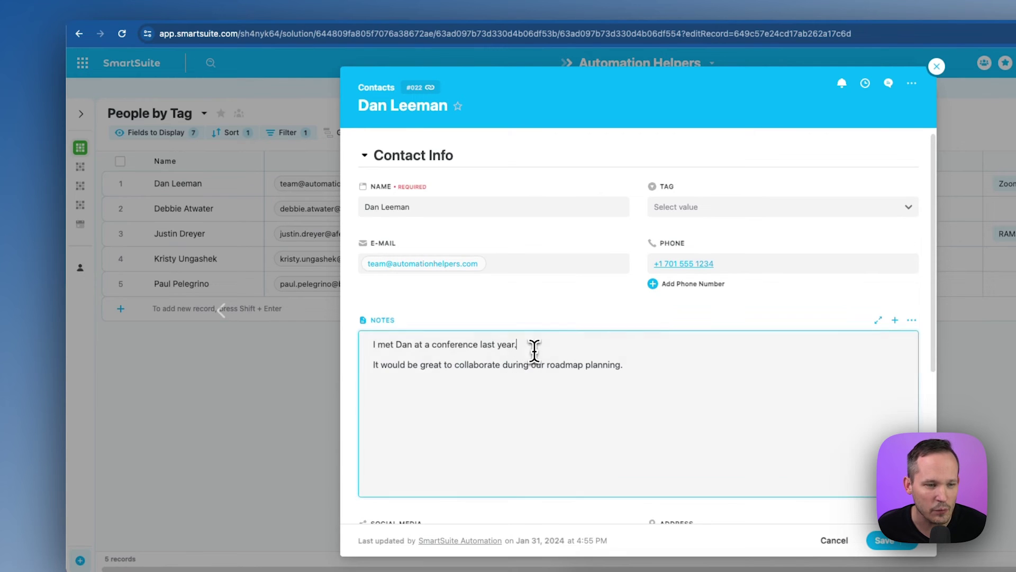
{"action": "left_click_drag", "start_coordinate": [535, 348], "coordinate": [372, 344]}
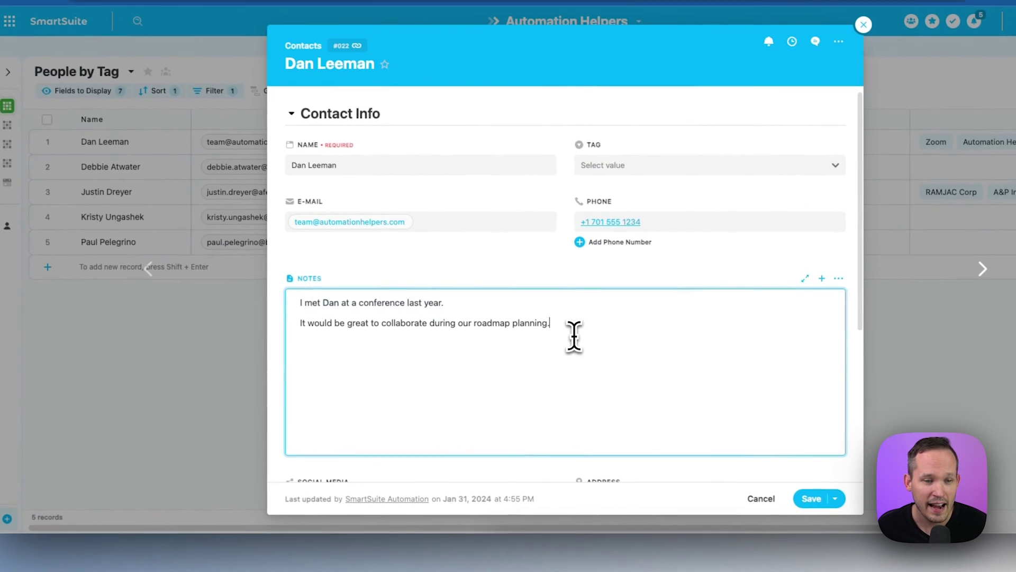
{"action": "left_click_drag", "start_coordinate": [625, 365], "coordinate": [367, 354]}
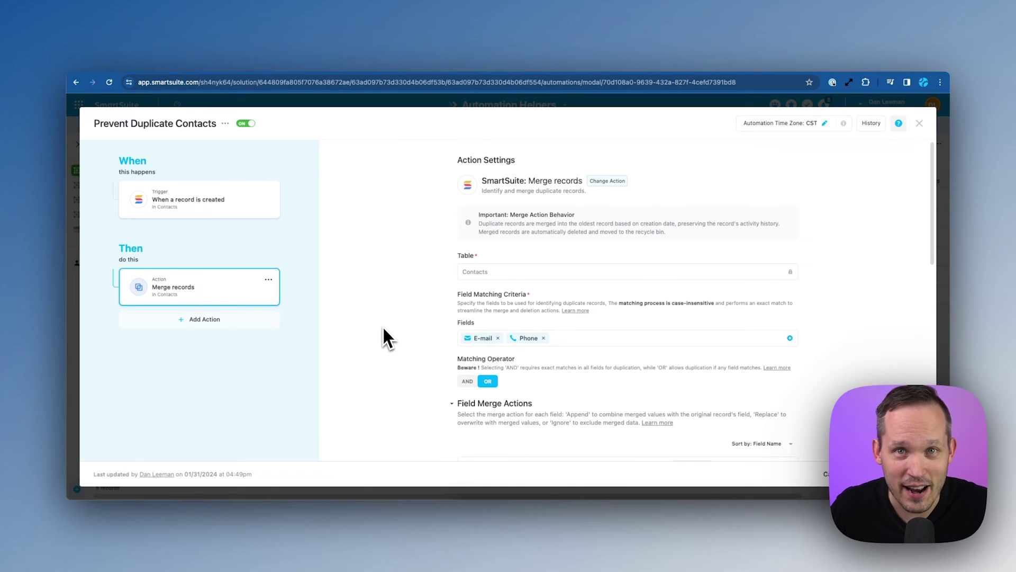
Step: Close the Add Action list unchanged and open the Automation Helpers free consultation booking page
{"action": "left_click", "coordinate": [229, 321]}
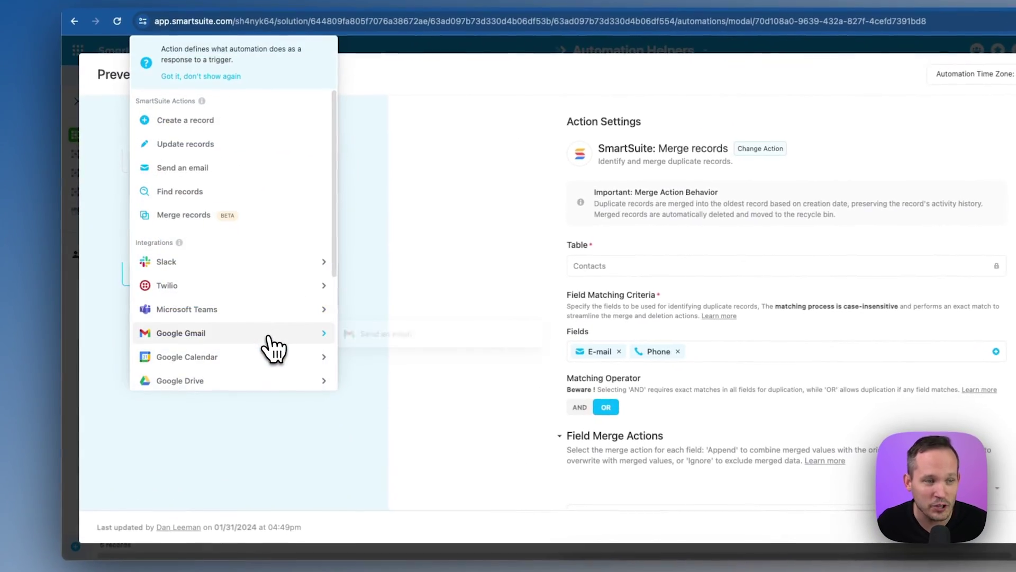
{"action": "left_click", "coordinate": [445, 249]}
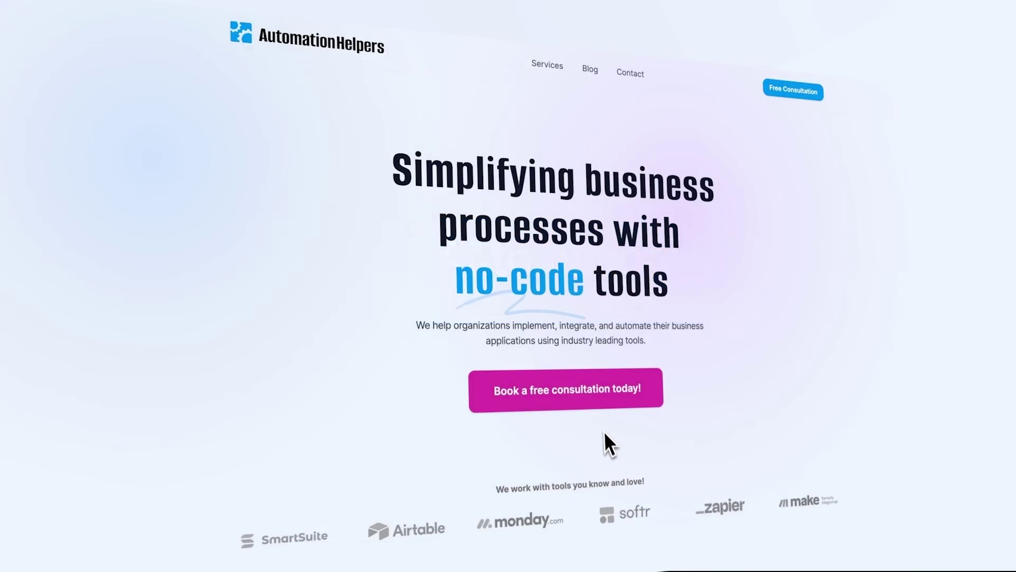
{"action": "left_click", "coordinate": [598, 401]}
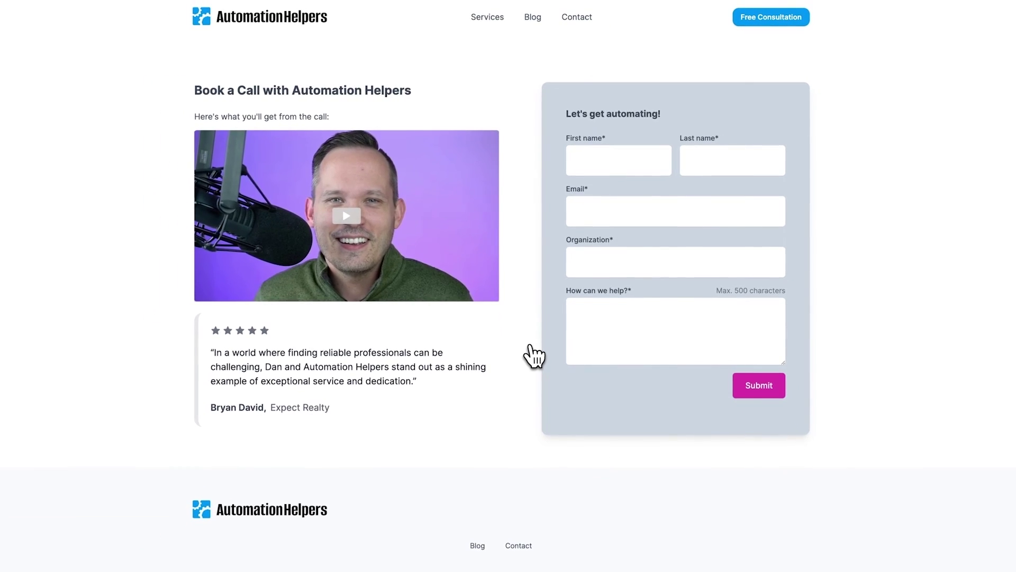